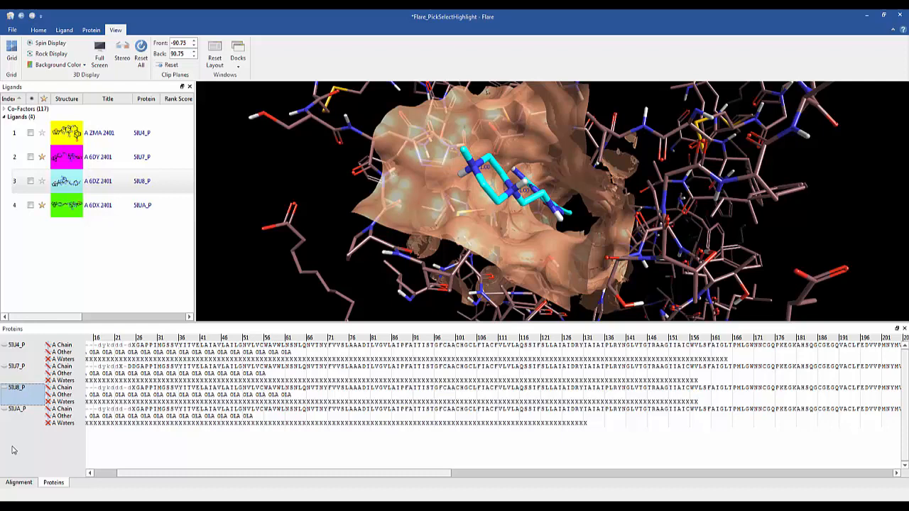
# Locate the phenylalanine after ISTG in the 5IU8_P A Chain sequence and pick that residue
pyautogui.click(63, 388)
pyautogui.moveTo(429, 392); pyautogui.dragTo(441, 393)
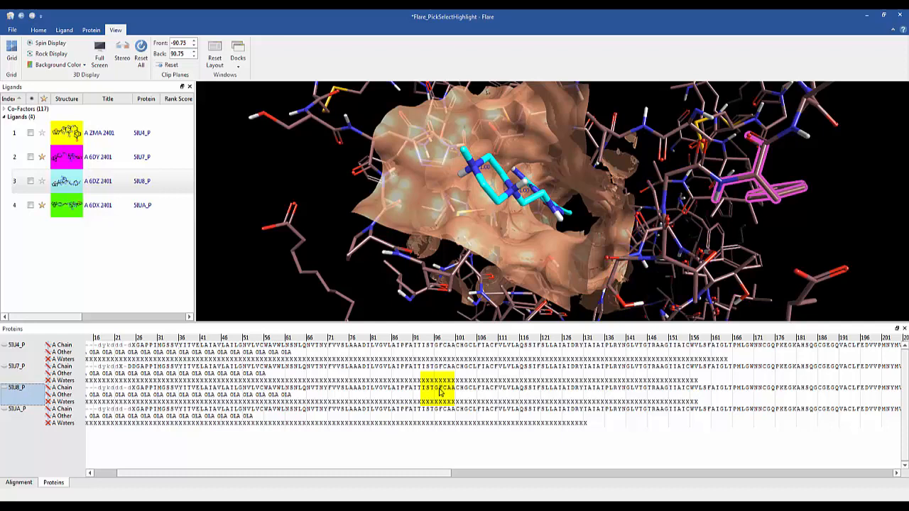
pyautogui.click(441, 392)
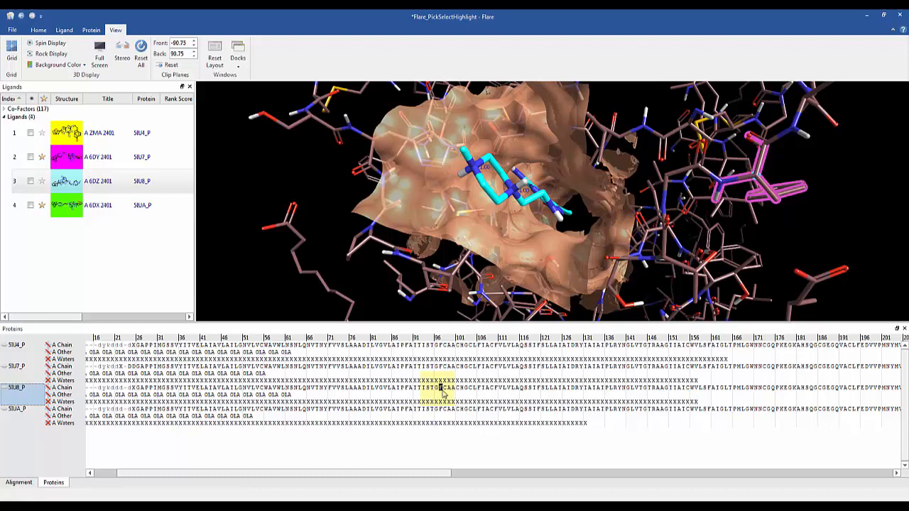
pyautogui.moveTo(442, 393)
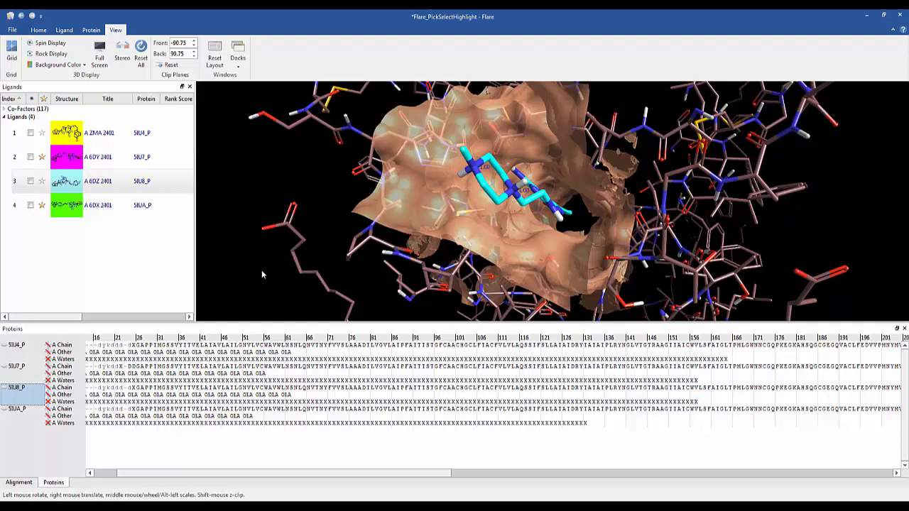
# Select all four ligands and show each one in its own cell of the 3D grid view
pyautogui.click(98, 140)
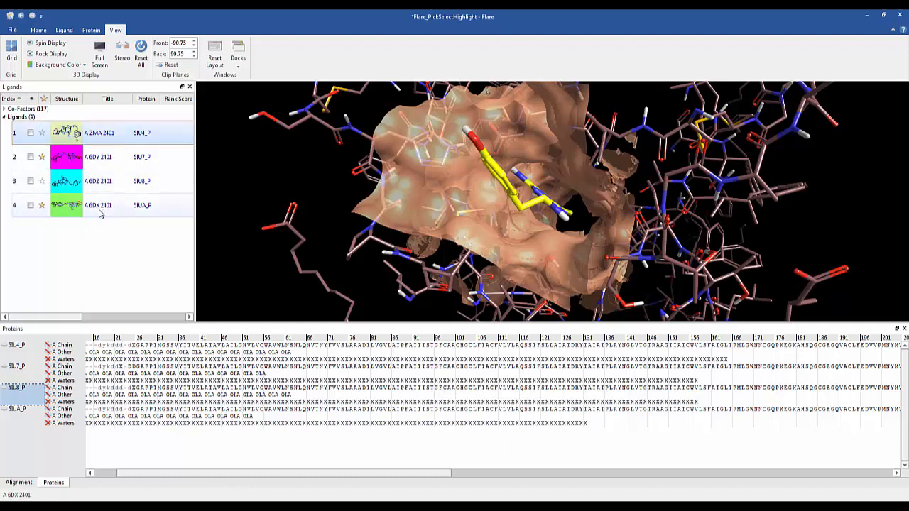
pyautogui.keyDown('shift'); pyautogui.click(101, 209); pyautogui.keyUp('shift')
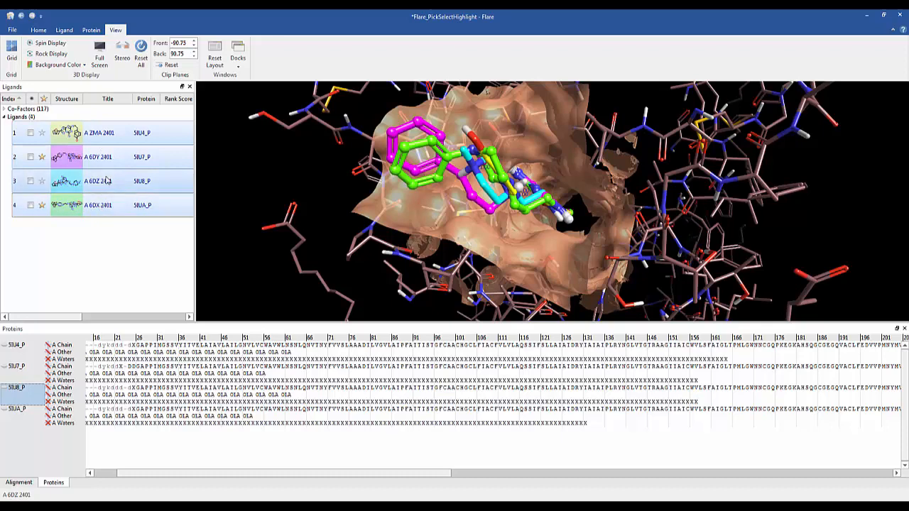
pyautogui.click(12, 51)
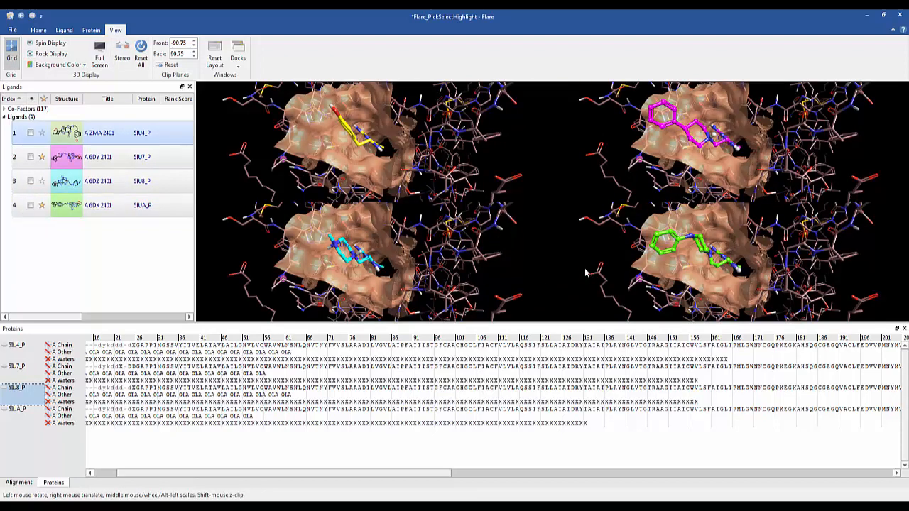
pyautogui.scroll(5, 585, 272)
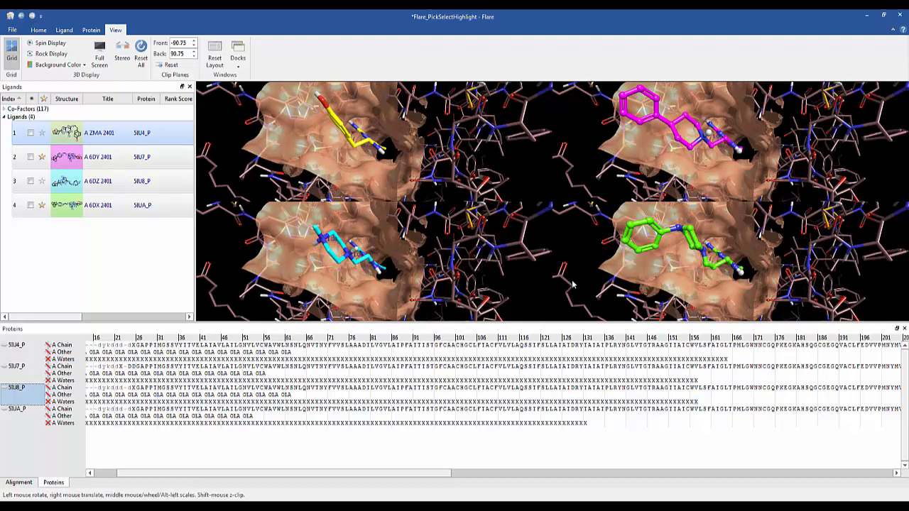
# Compare only ligand A 6DX 2401 against all four proteins, 5IU4_P through 5IUA_P, in the grid
pyautogui.click(147, 232)
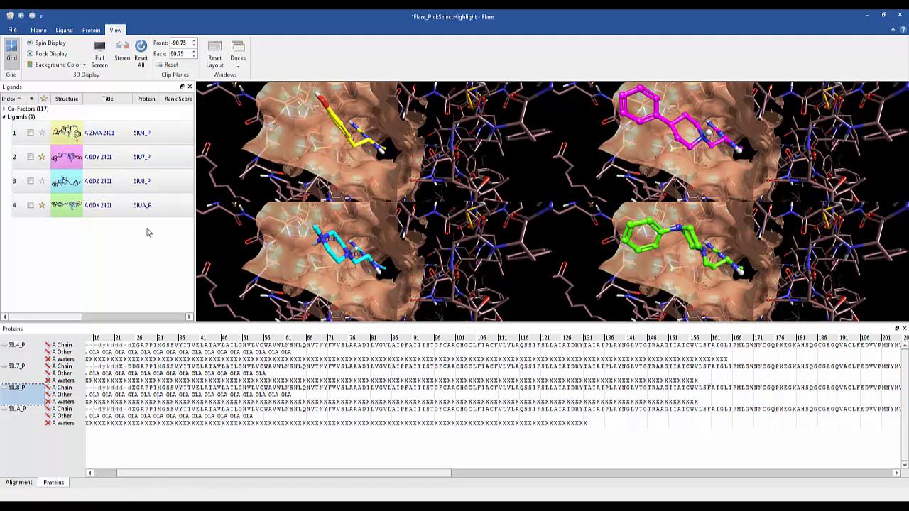
pyautogui.click(44, 207)
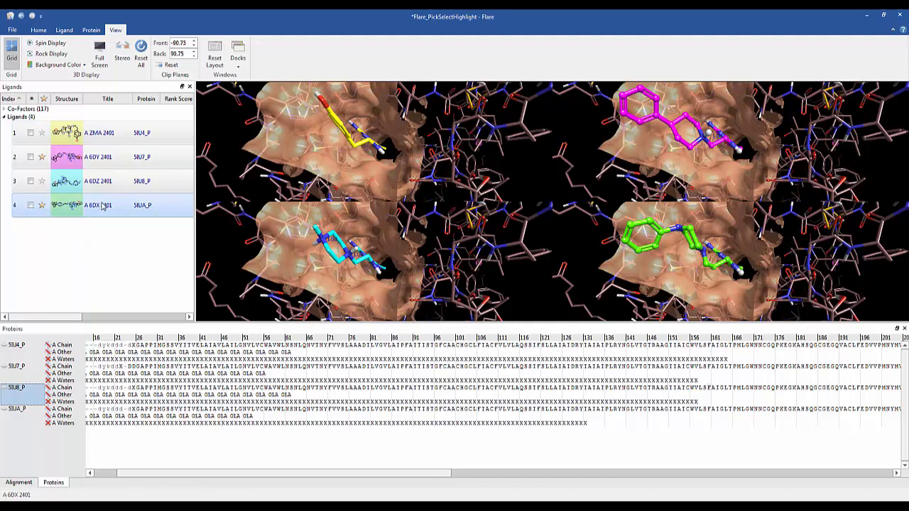
pyautogui.click(27, 348)
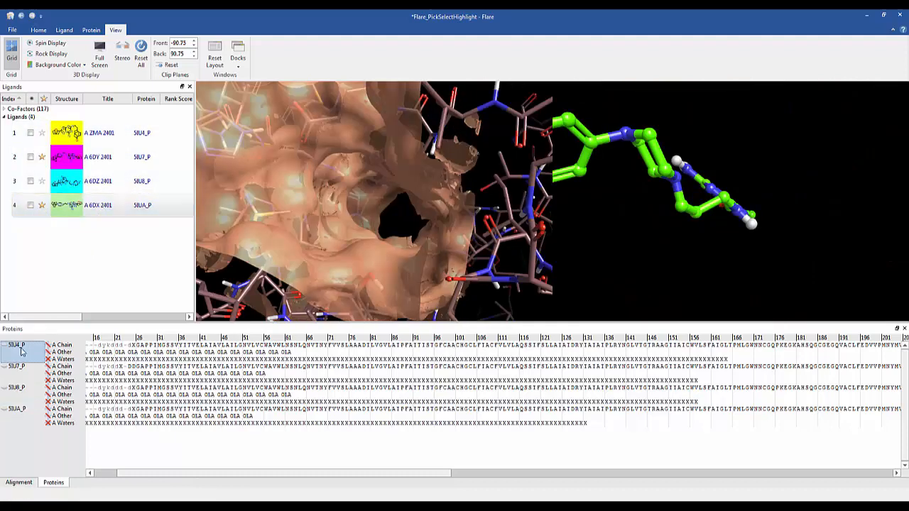
pyautogui.keyDown('shift'); pyautogui.click(25, 408); pyautogui.keyUp('shift')
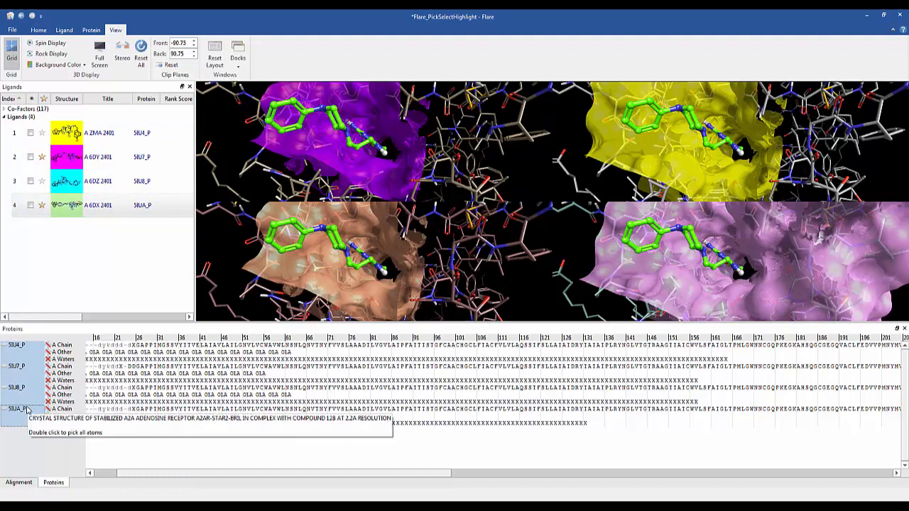
# Select all four ligands together with all four proteins so the grid pairs each ligand with its protein
pyautogui.click(90, 212)
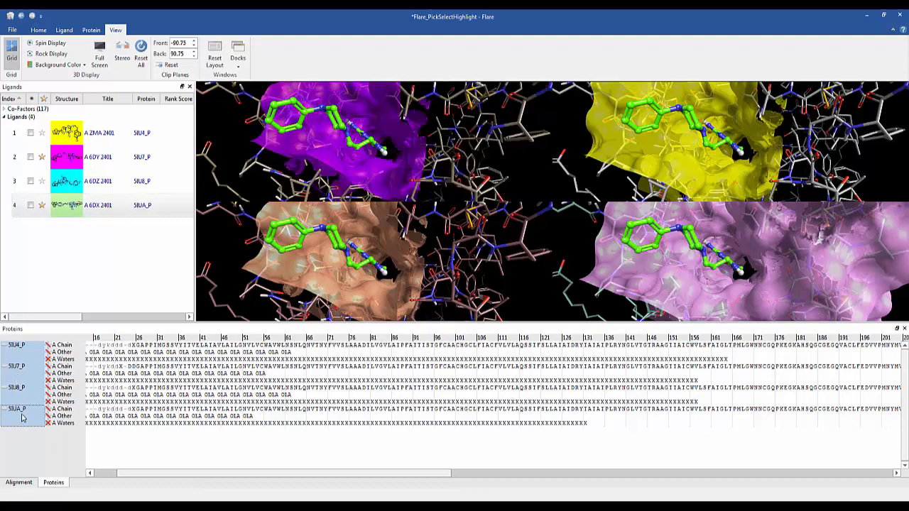
pyautogui.click(21, 417)
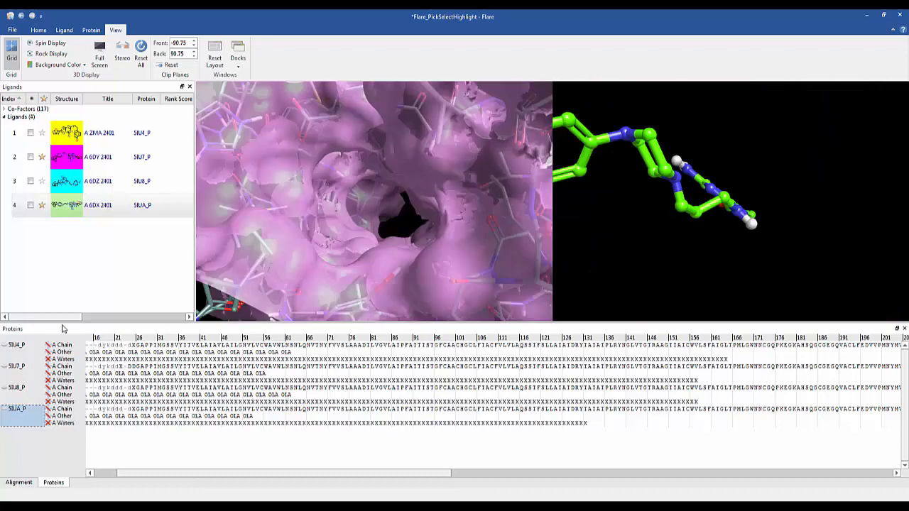
pyautogui.keyDown('shift'); pyautogui.click(100, 142); pyautogui.keyUp('shift')
pyautogui.keyDown('shift'); pyautogui.click(17, 346); pyautogui.keyUp('shift')
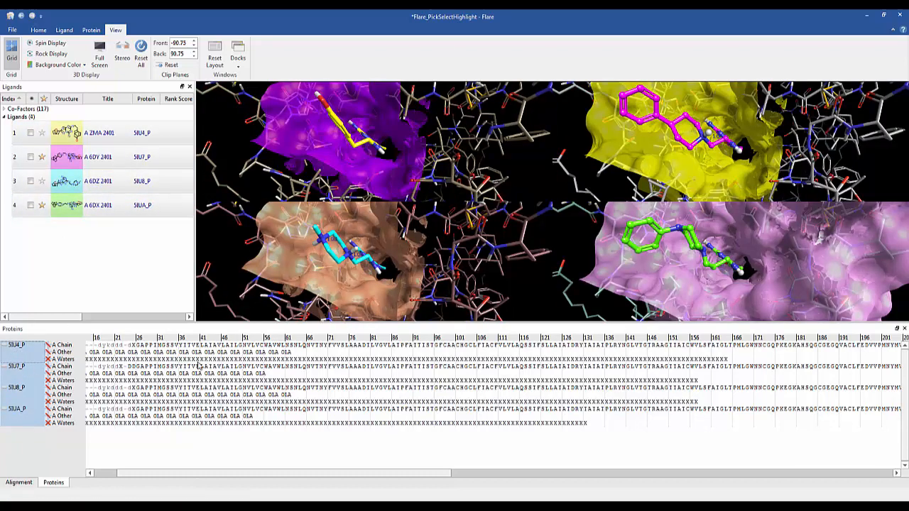
# Select only protein 5IU4_P and ligand A ZMA 2401, and turn the grid display off
pyautogui.click(13, 351)
pyautogui.click(74, 136)
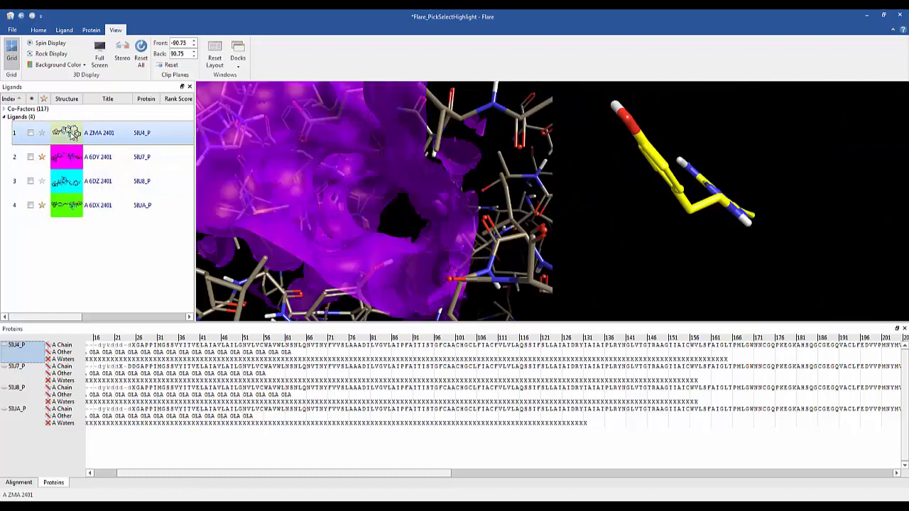
pyautogui.click(11, 51)
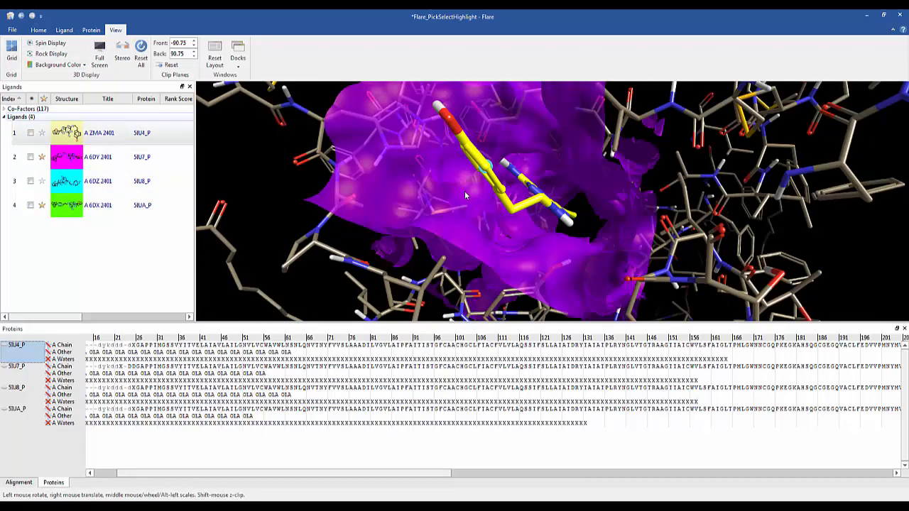
# Pick the yellow ligand in the 3D view, and replace that pick with the protein residue just below the purple surface
pyautogui.moveTo(464, 191); pyautogui.dragTo(419, 208)
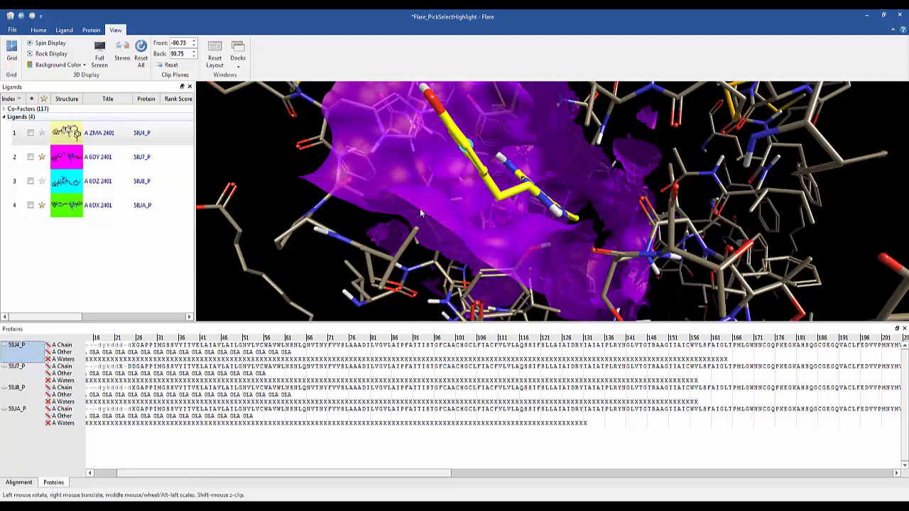
pyautogui.click(467, 148)
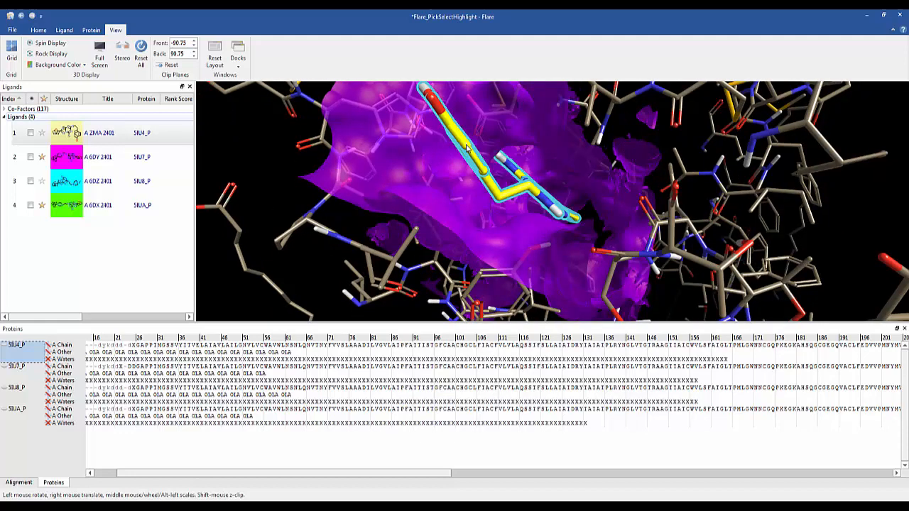
pyautogui.click(318, 234)
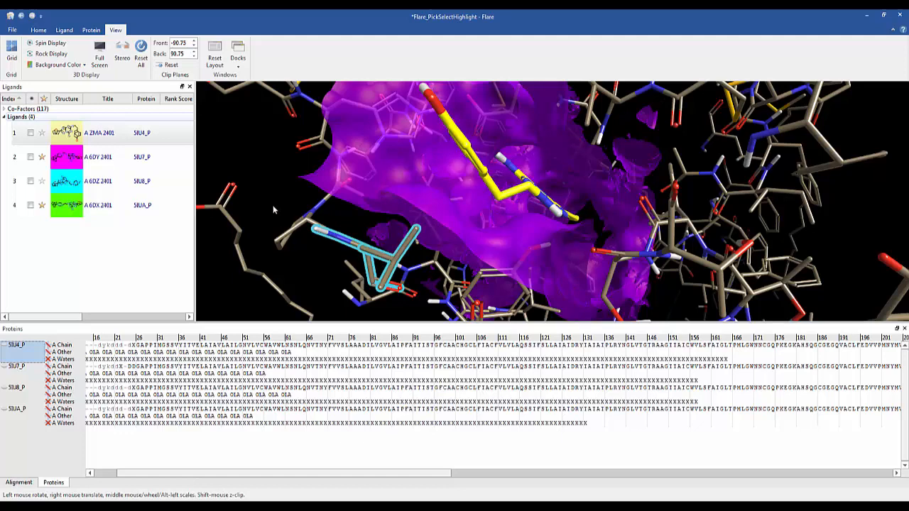
pyautogui.moveTo(273, 206)
pyautogui.mouseDown()
pyautogui.moveTo(284, 191)
pyautogui.moveTo(273, 208)
pyautogui.mouseUp()
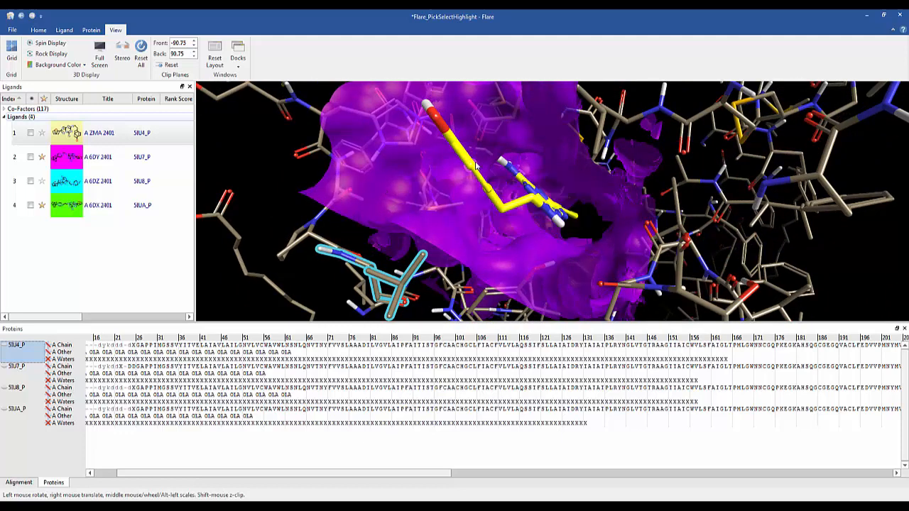
# Pick the whole yellow ligand in the 3D view in place of the protein residue
pyautogui.moveTo(476, 166); pyautogui.dragTo(480, 164)
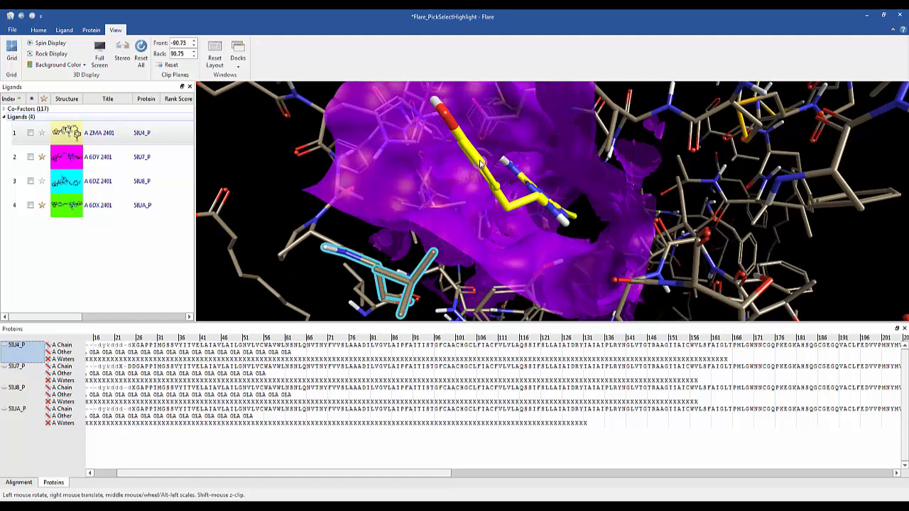
pyautogui.click(483, 164)
pyautogui.moveTo(615, 166)
pyautogui.mouseDown()
pyautogui.moveTo(602, 181)
pyautogui.moveTo(600, 171)
pyautogui.mouseUp()
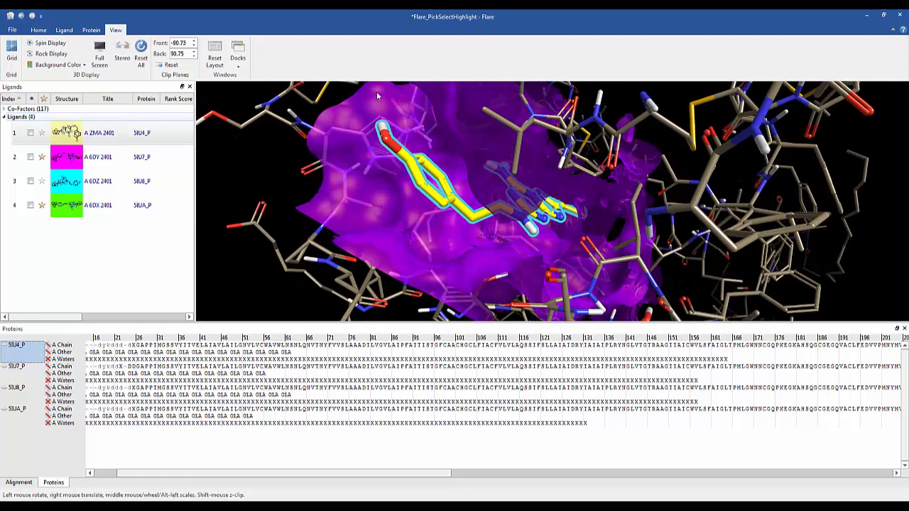
# Pick the entire A Chain of 5IU4_P and clear the pick
pyautogui.click(39, 30)
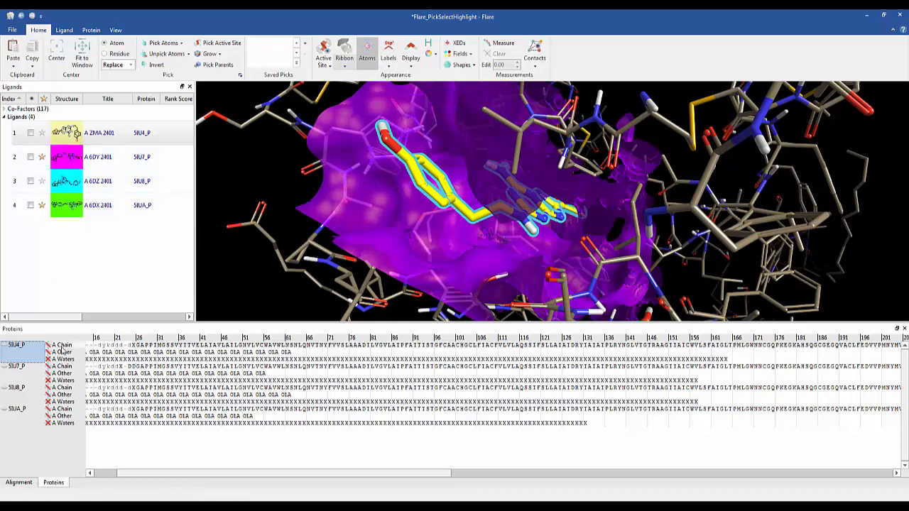
pyautogui.click(62, 346)
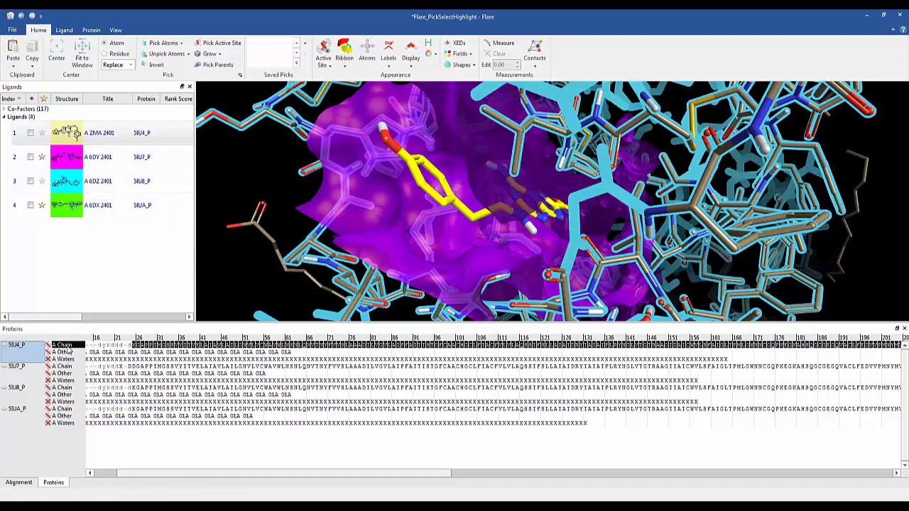
pyautogui.click(237, 178)
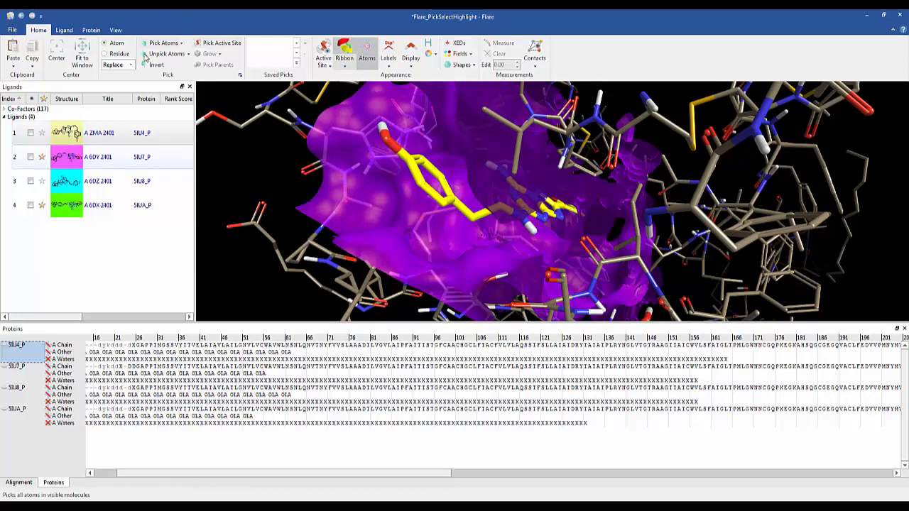
# Pick the active site around the selected ligand, invert the pick and hide the atoms outside the site
pyautogui.click(238, 47)
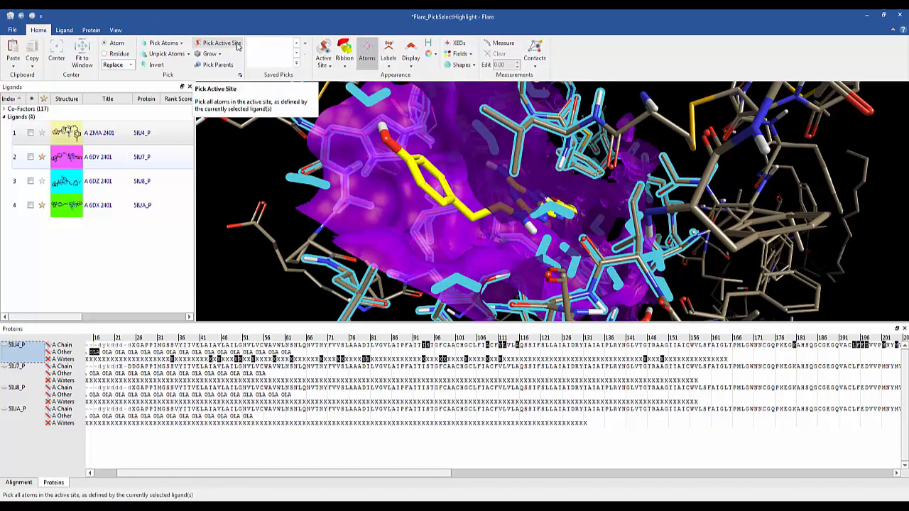
pyautogui.click(159, 66)
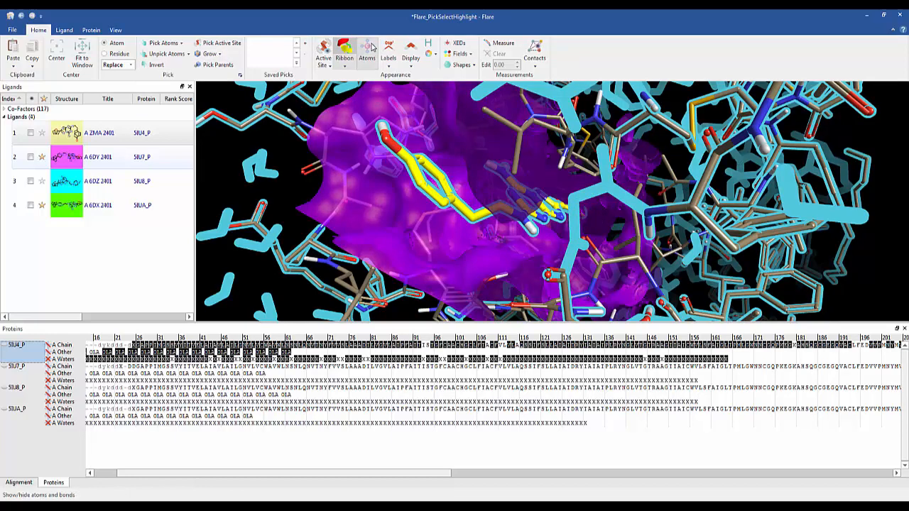
pyautogui.click(367, 50)
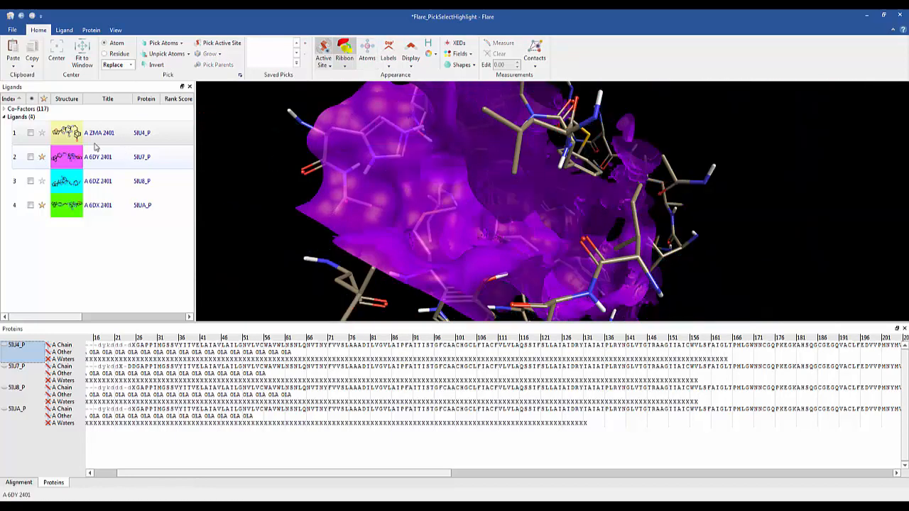
# Show the hidden atoms of ligand A ZMA 2401 and set its display style to Ball and Stick
pyautogui.click(71, 139)
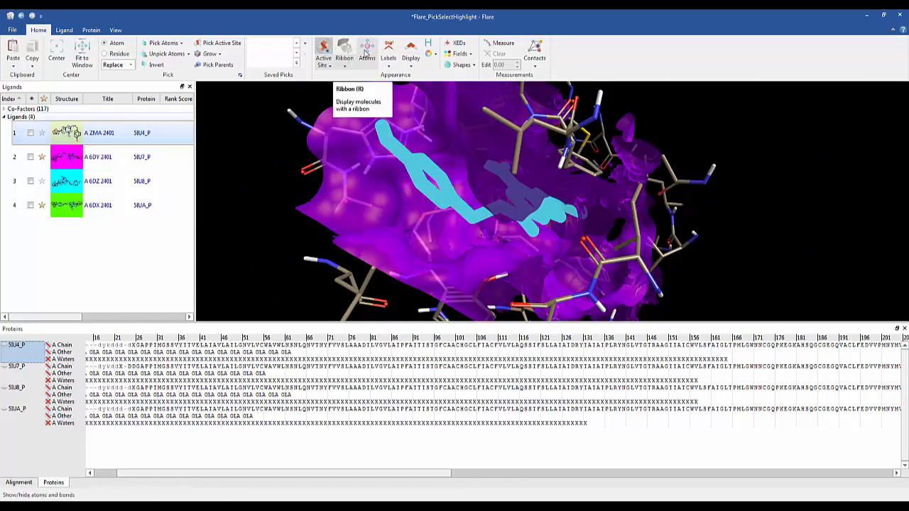
pyautogui.click(367, 55)
pyautogui.click(411, 58)
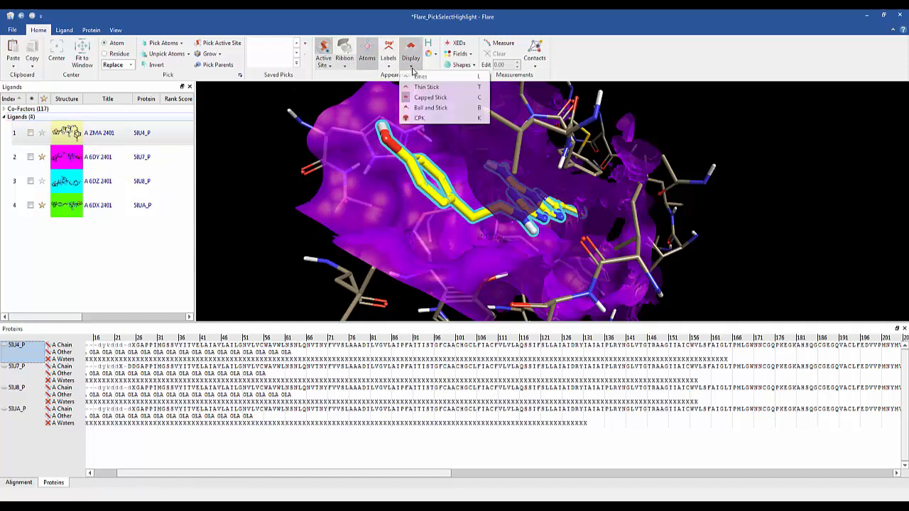
pyautogui.click(423, 108)
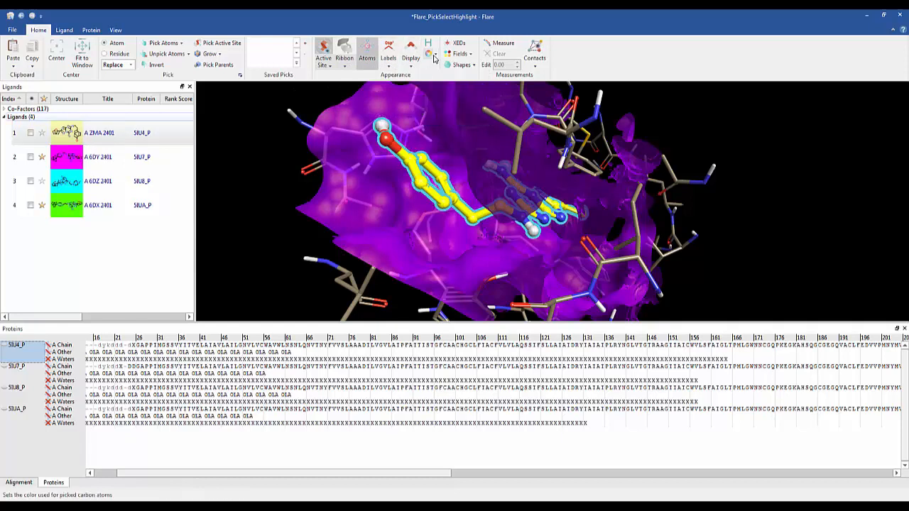
# Color the carbon atoms of ligand A ZMA 2401 green and clear the pick
pyautogui.click(435, 59)
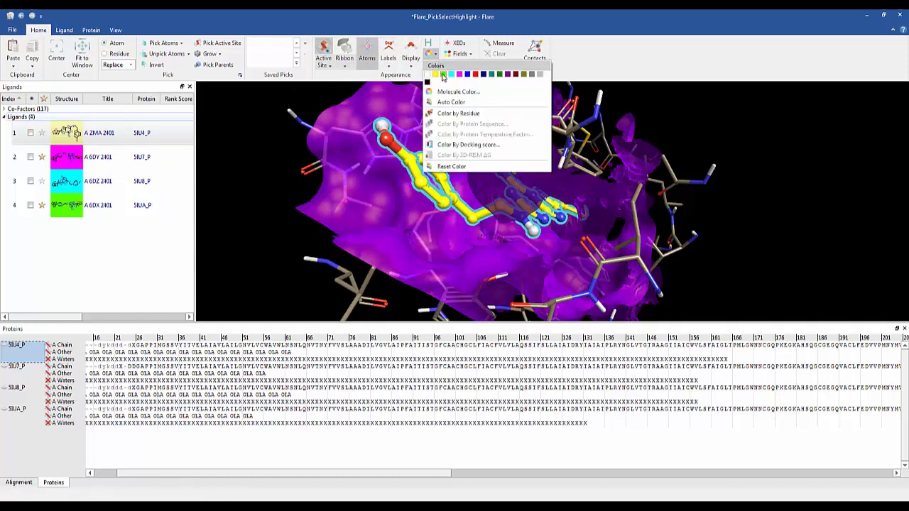
pyautogui.click(441, 76)
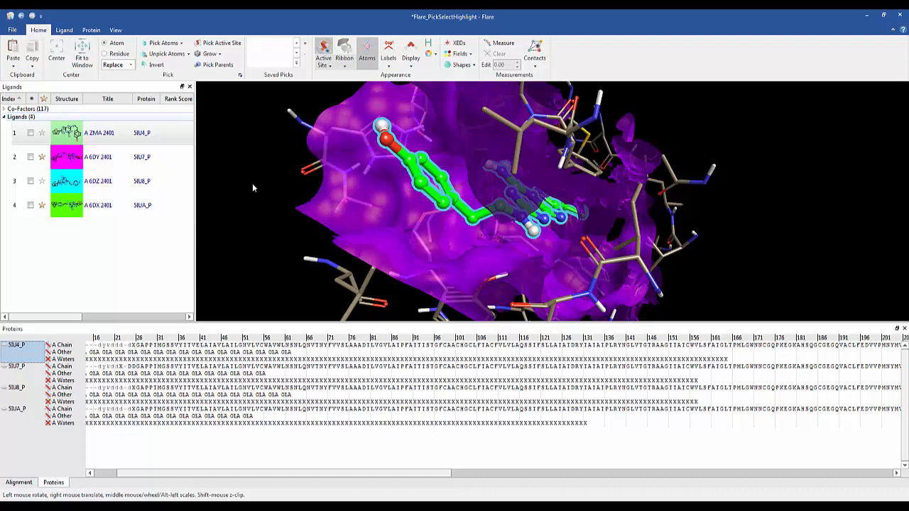
pyautogui.moveTo(240, 205); pyautogui.dragTo(235, 208)
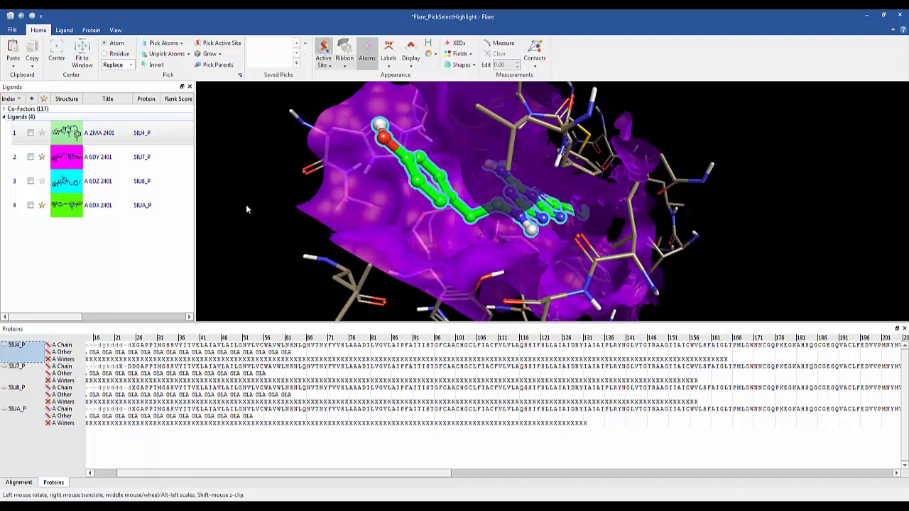
pyautogui.click(246, 204)
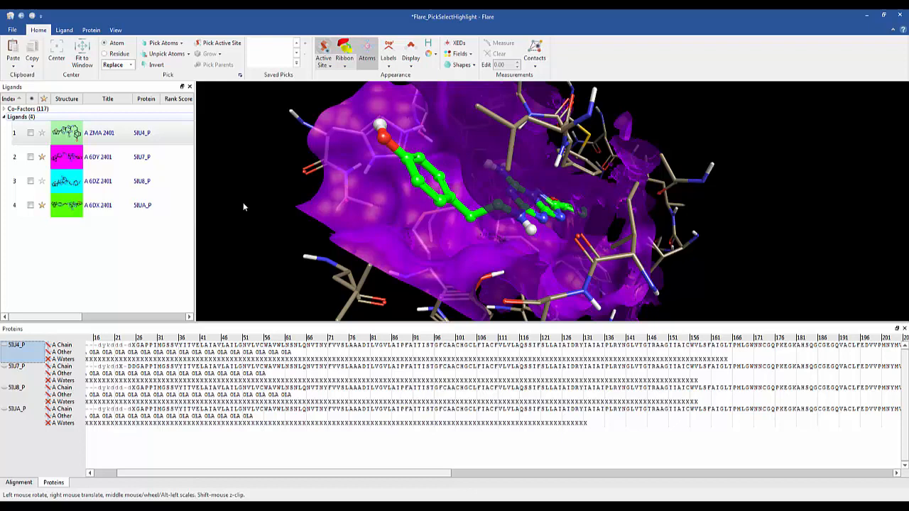
# Review the available property pick categories in the Atom Pick dialog, leaving its settings as they are
pyautogui.click(240, 78)
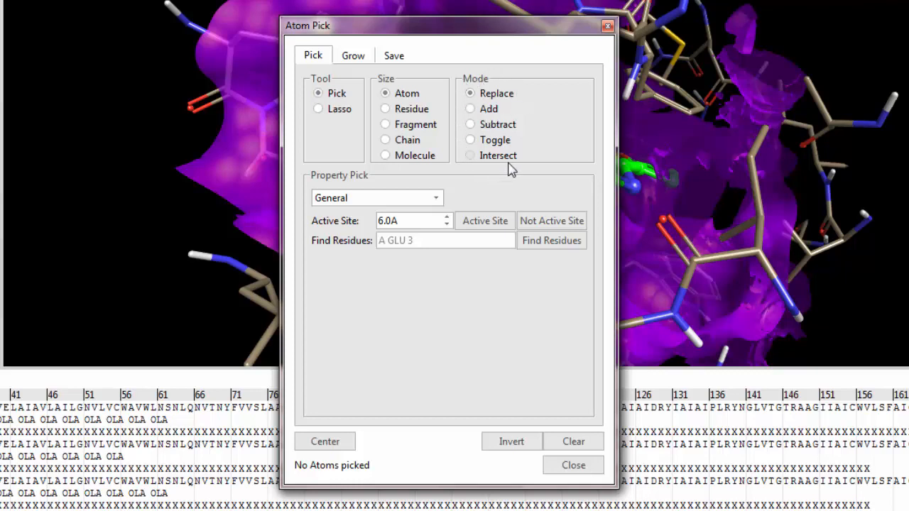
pyautogui.click(438, 199)
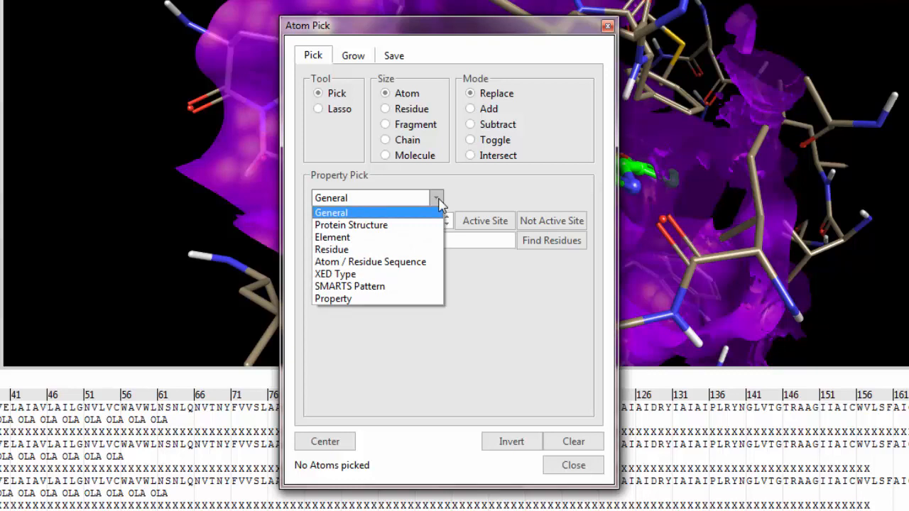
pyautogui.click(577, 191)
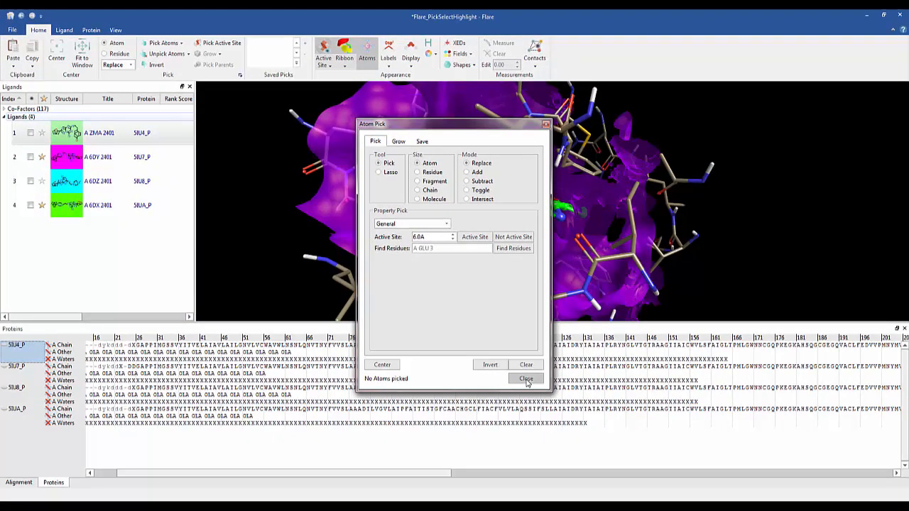
pyautogui.click(526, 379)
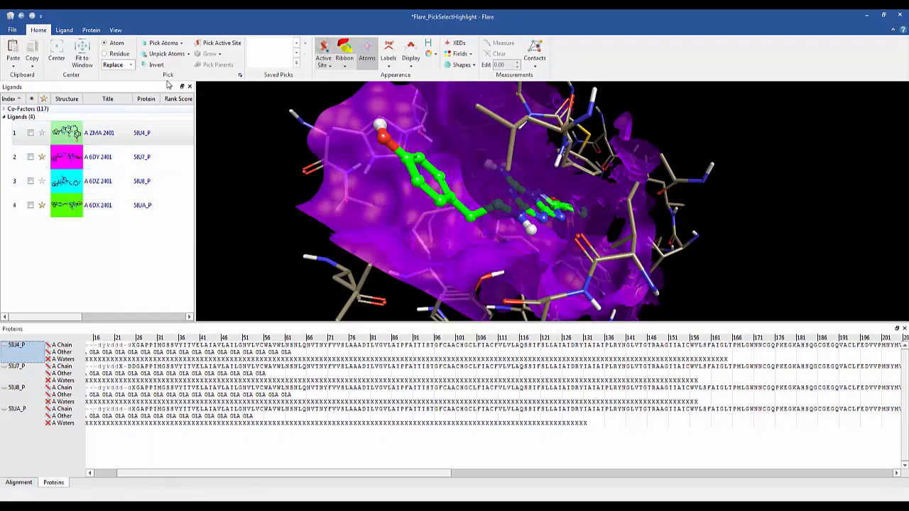
# Pick the active site around ligand A ZMA 2401 and store it as a saved pick named "active site"
pyautogui.click(221, 44)
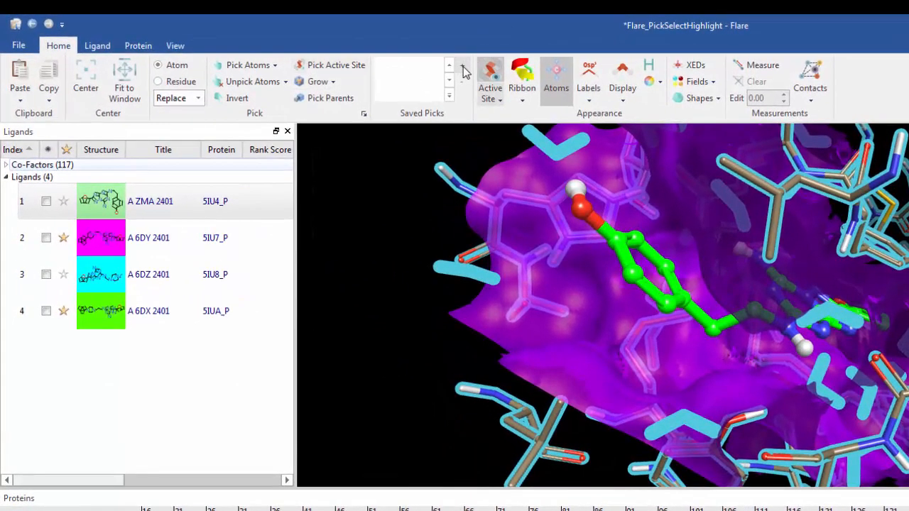
pyautogui.click(462, 66)
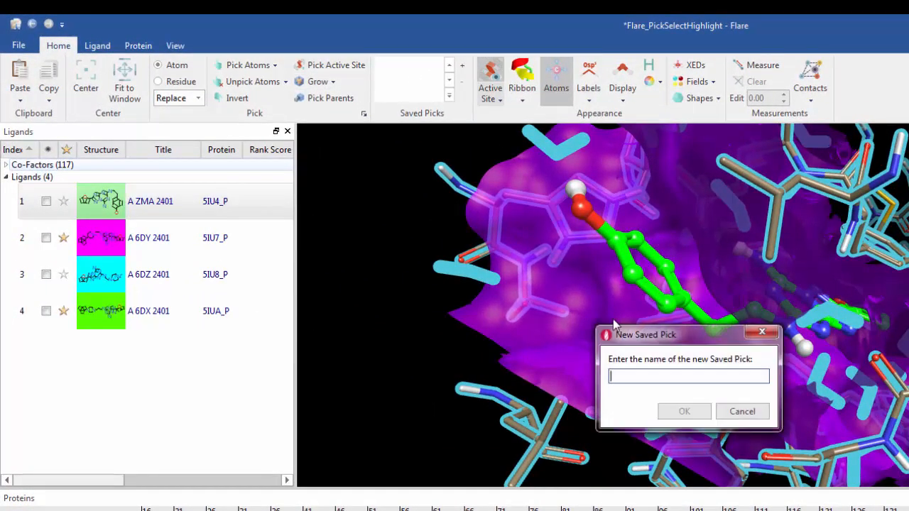
pyautogui.write('active sute')
pyautogui.press('BackSpace')
pyautogui.press('BackSpace')
pyautogui.press('BackSpace')
pyautogui.write('ite')
pyautogui.click(696, 411)
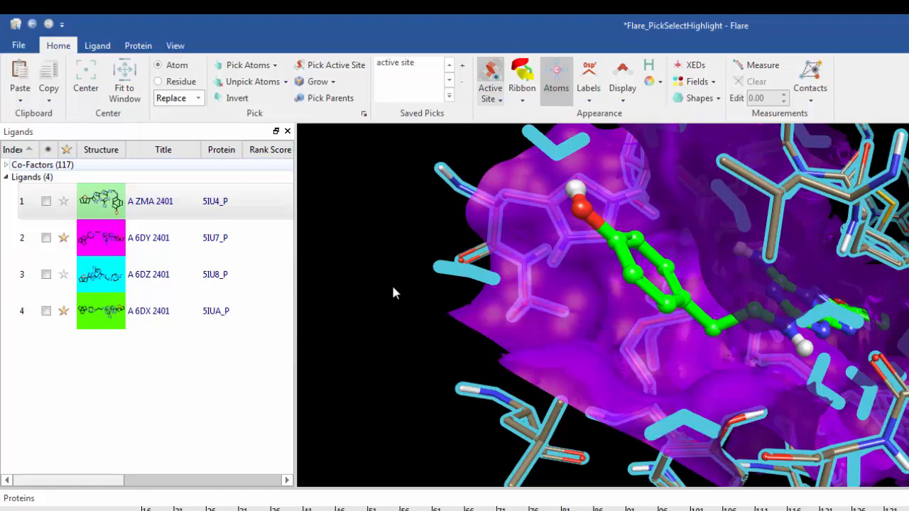